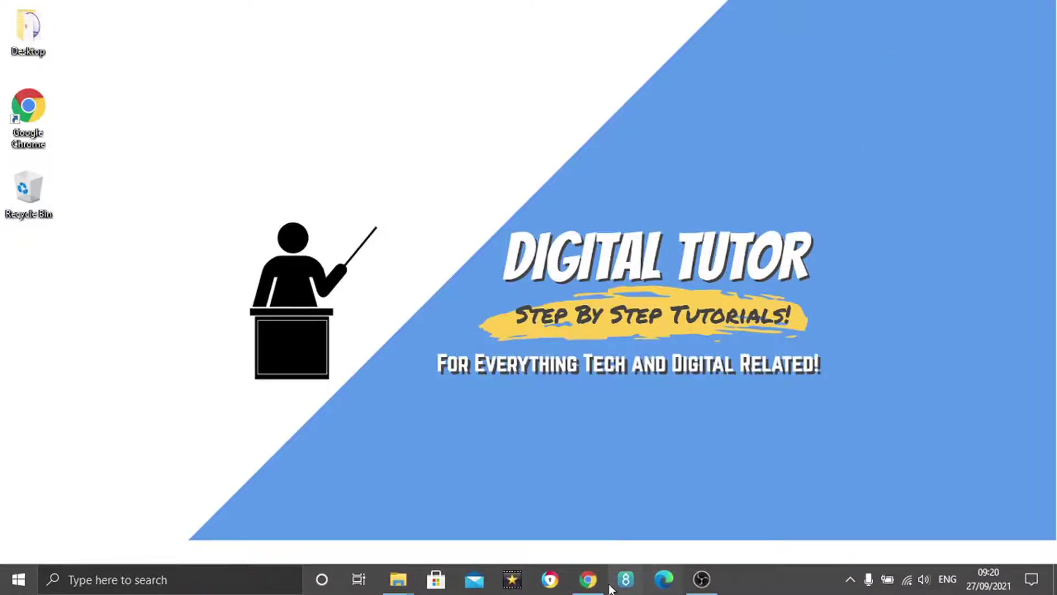
Bring Chrome's Amazon homepage forward and go to Memberships & Subscriptions via Account & Lists
click(588, 580)
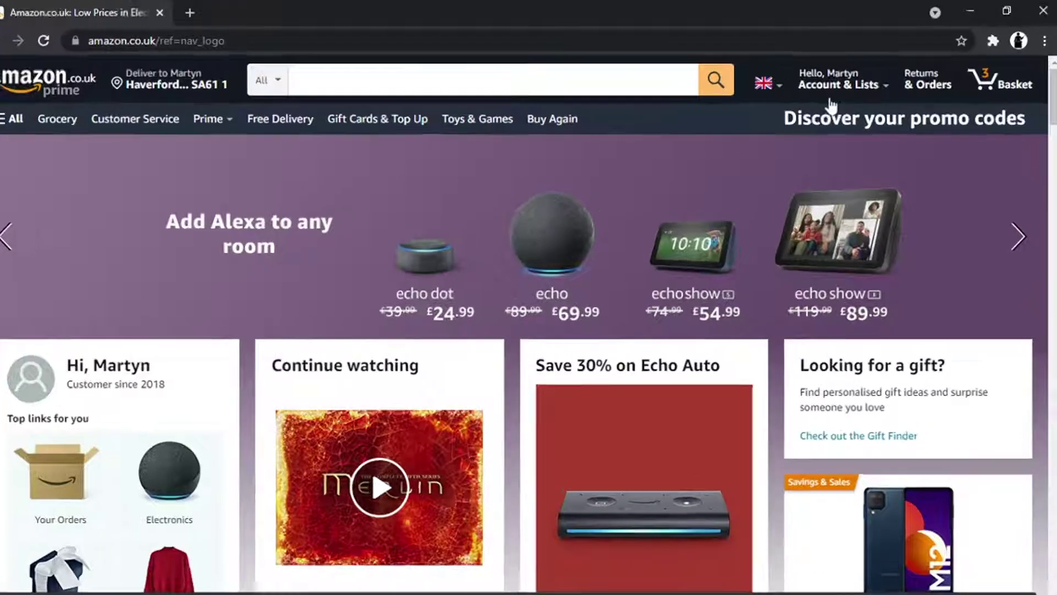
mouse_move(873, 98)
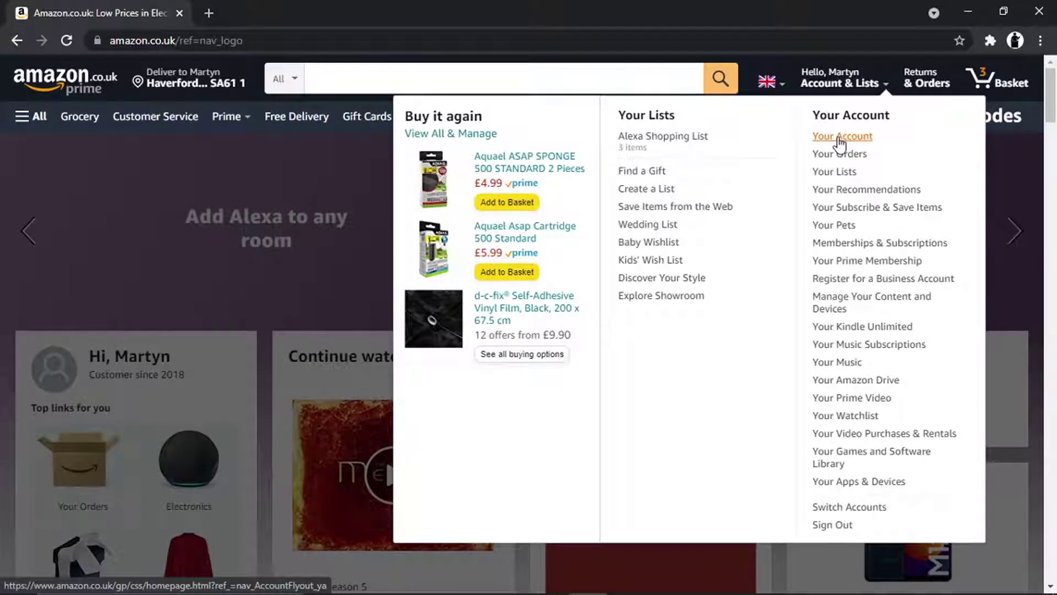
click(870, 245)
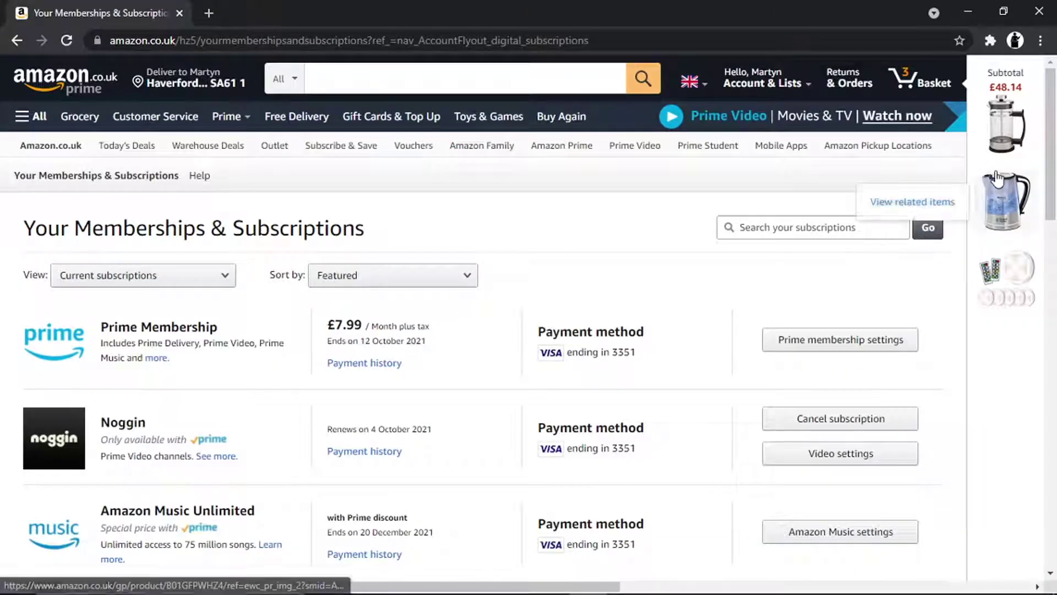
Review the list: Prime at £7.99/month ending 12 October, Noggin renewing 4 October 2021
mouse_move(1049, 130)
mouse_down()
mouse_move(1049, 201)
mouse_move(1049, 141)
mouse_up()
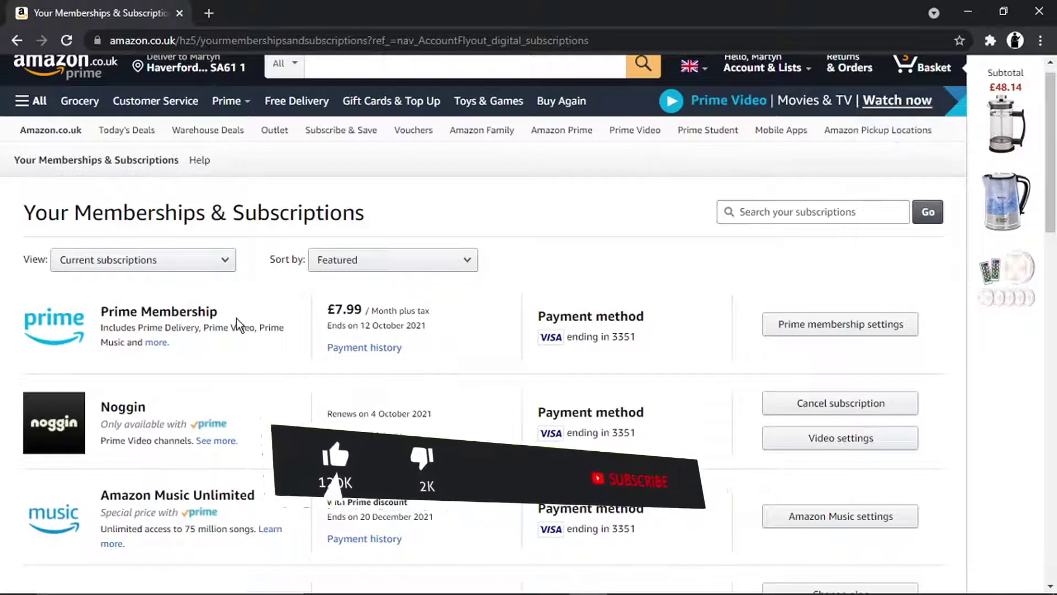
drag(152, 312, 217, 319)
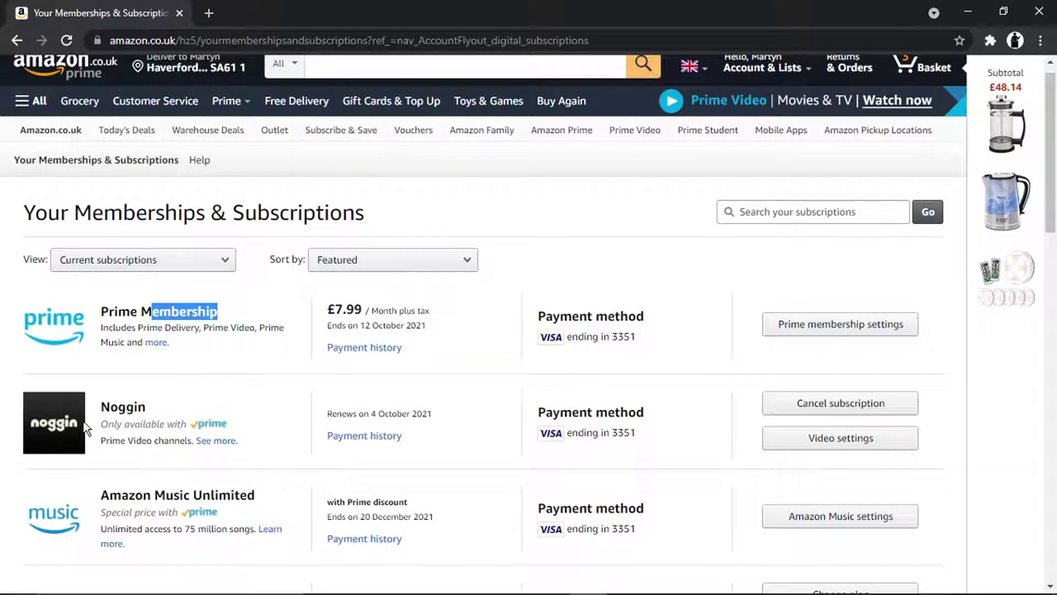
click(258, 393)
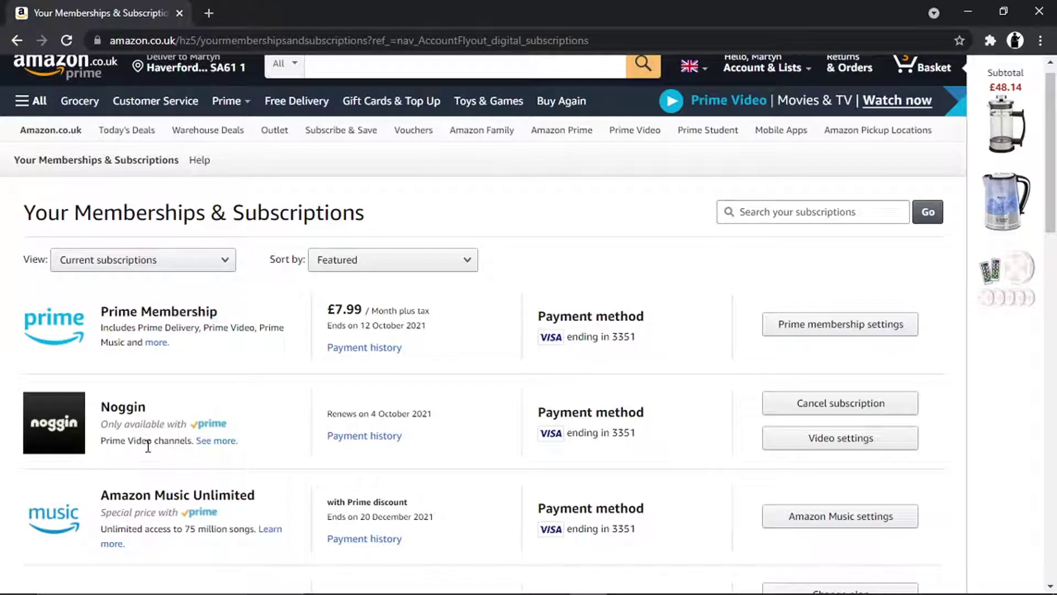
Open 'See more.' under Noggin and scroll through the Prime Video Channels storefront
click(231, 447)
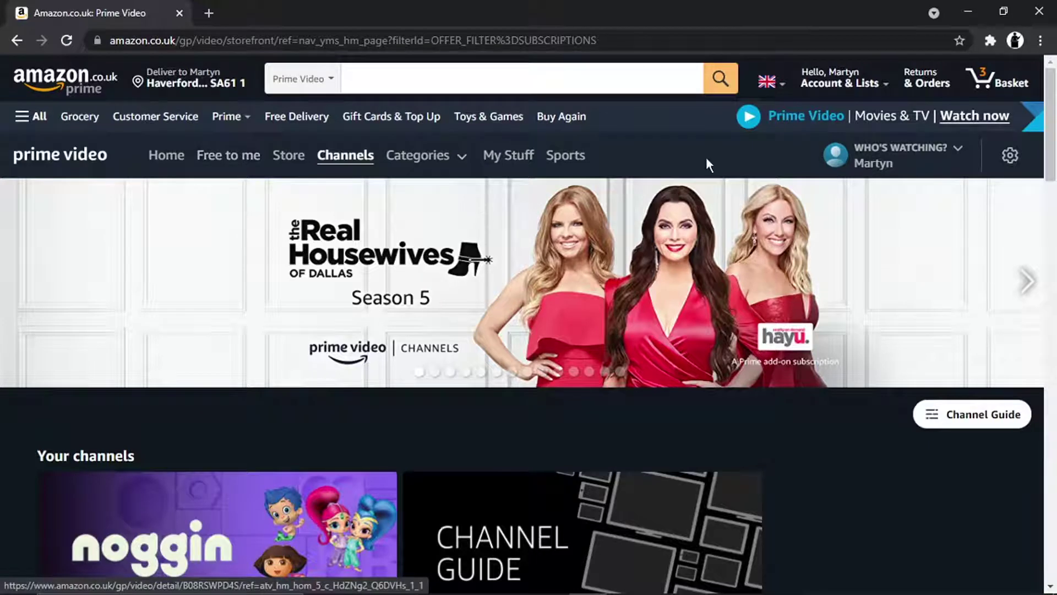
scroll(1026, 212, down, 10)
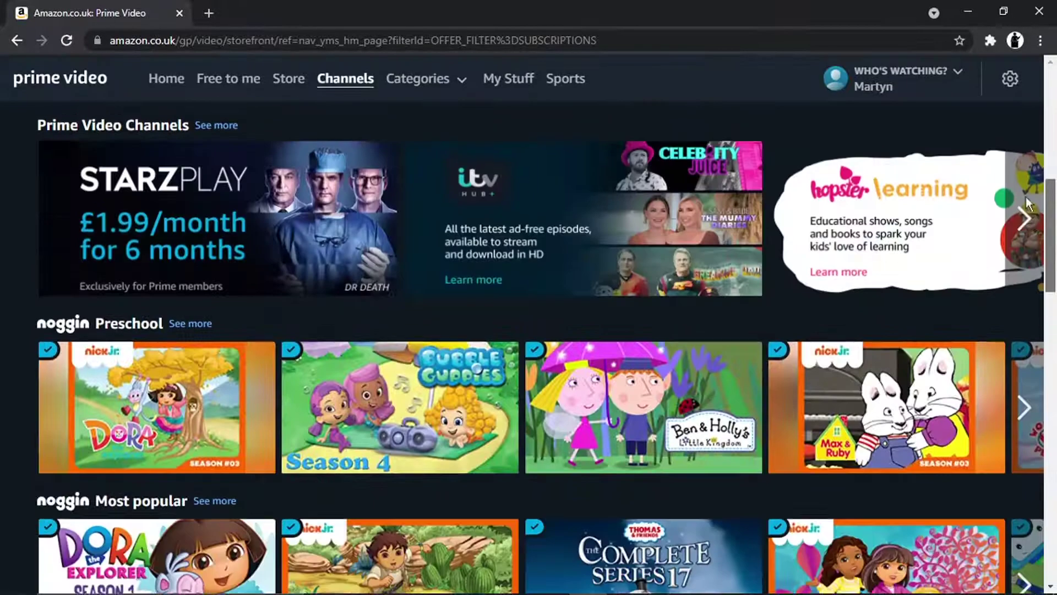
scroll(1027, 204, up, 5)
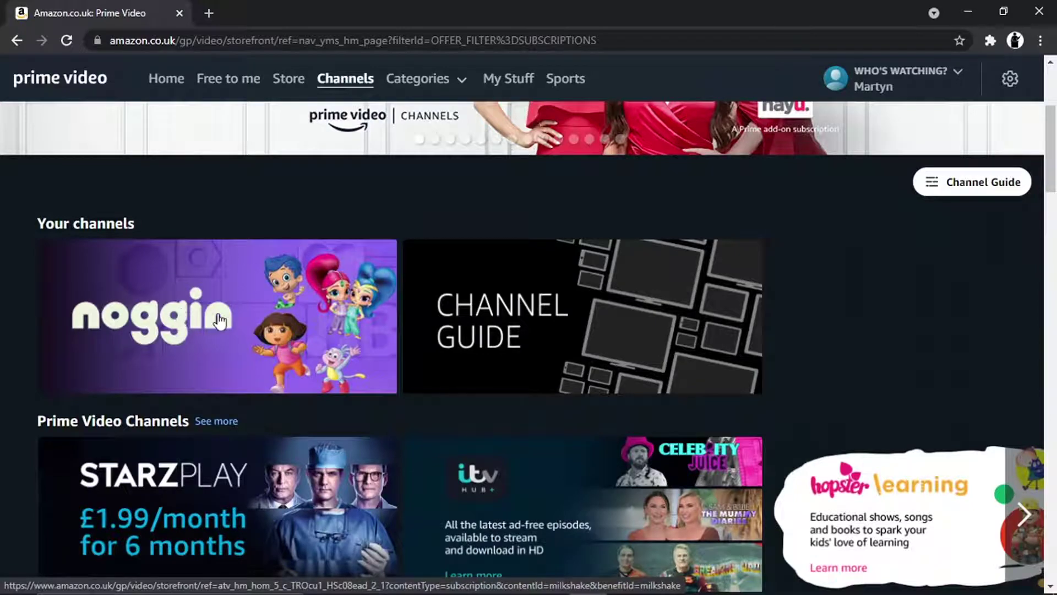
drag(1055, 181, 1047, 283)
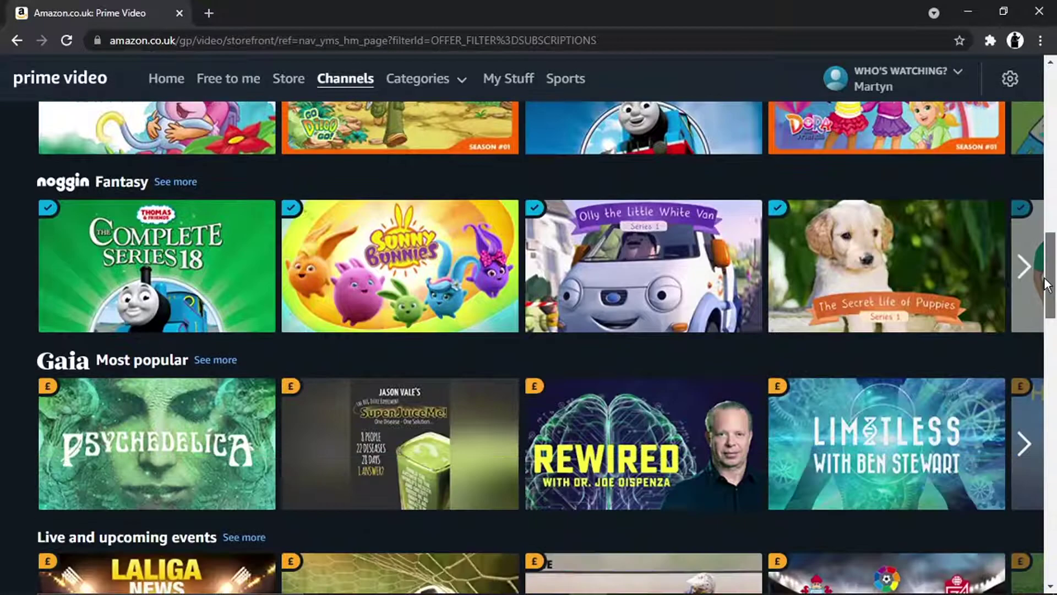
scroll(1051, 330, down, 10)
scroll(1051, 363, down, 1)
scroll(771, 386, up, 2)
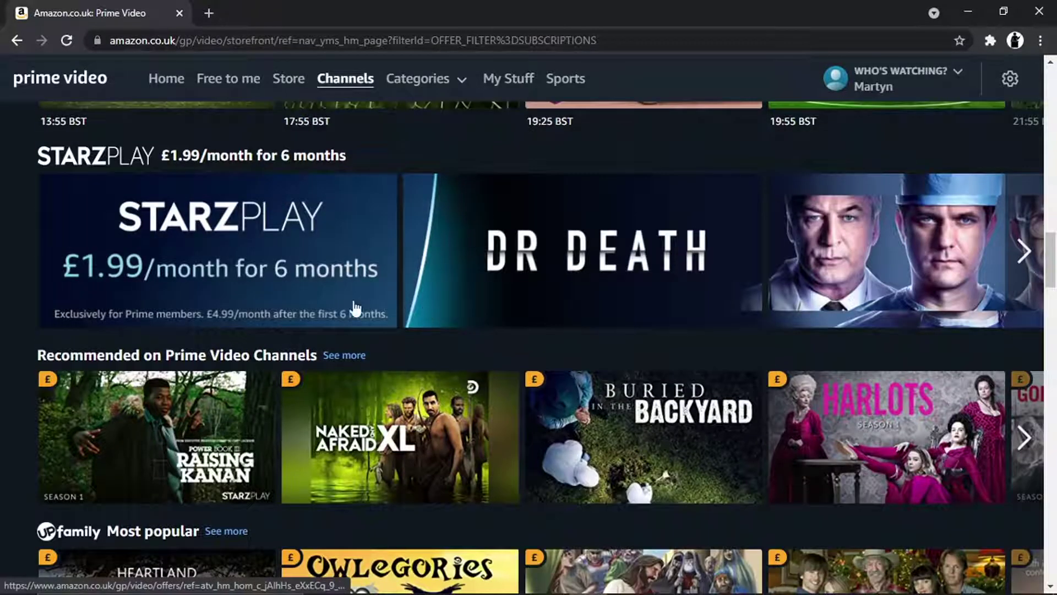
Browse further down the Channels storefront, then return to the subscriptions list
mouse_move(647, 429)
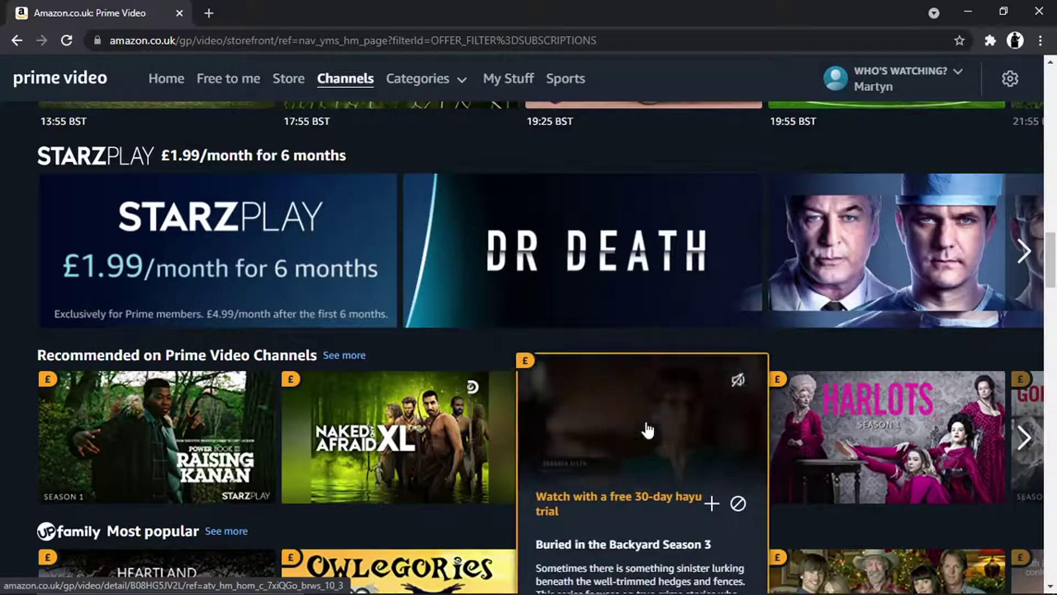
scroll(1053, 278, down, 5)
scroll(1053, 278, down, 2)
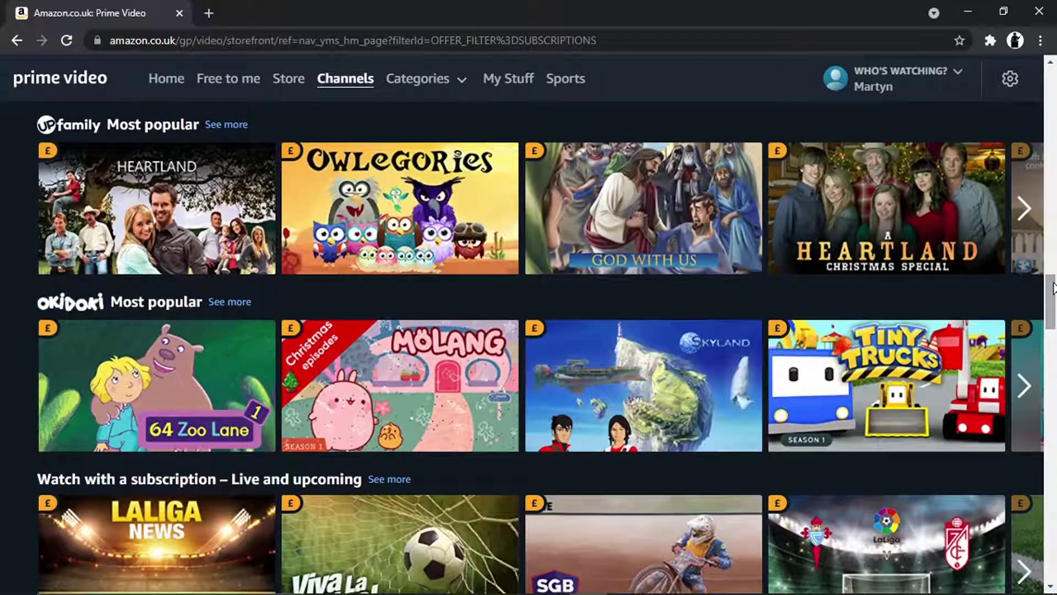
mouse_move(113, 302)
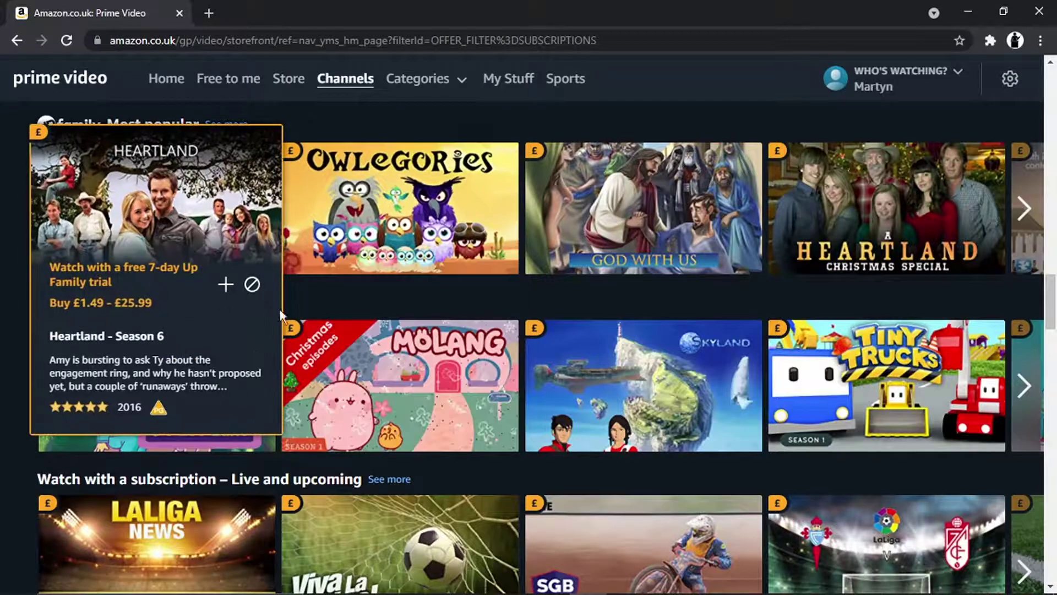
mouse_move(37, 432)
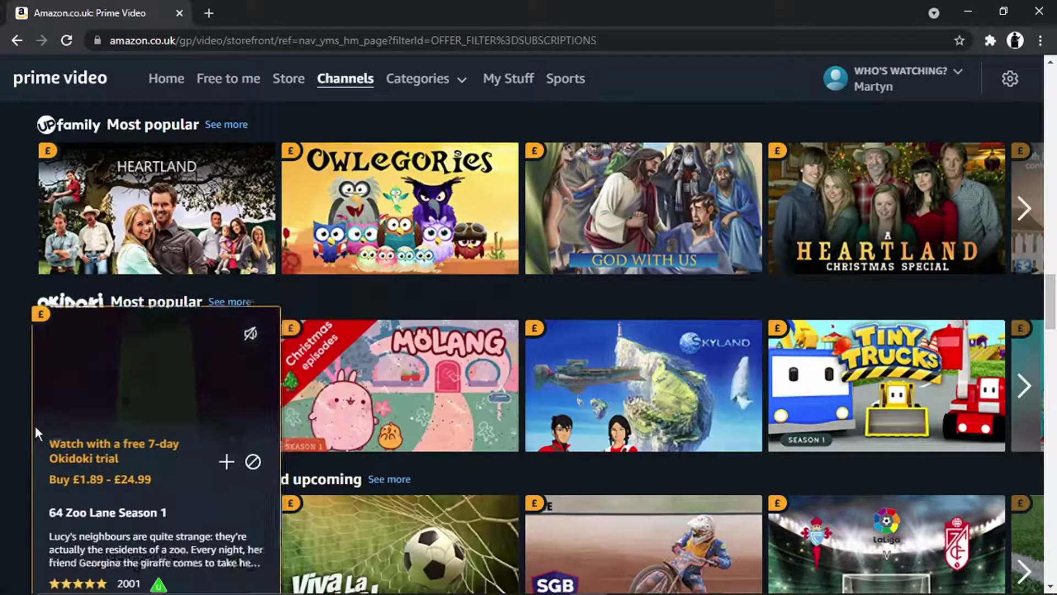
mouse_move(128, 130)
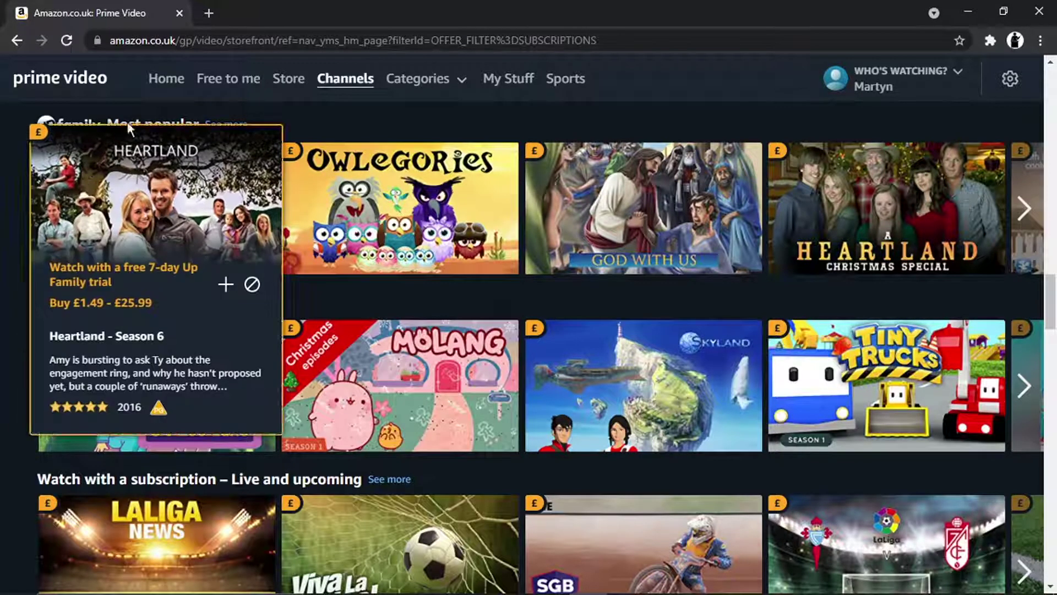
click(15, 41)
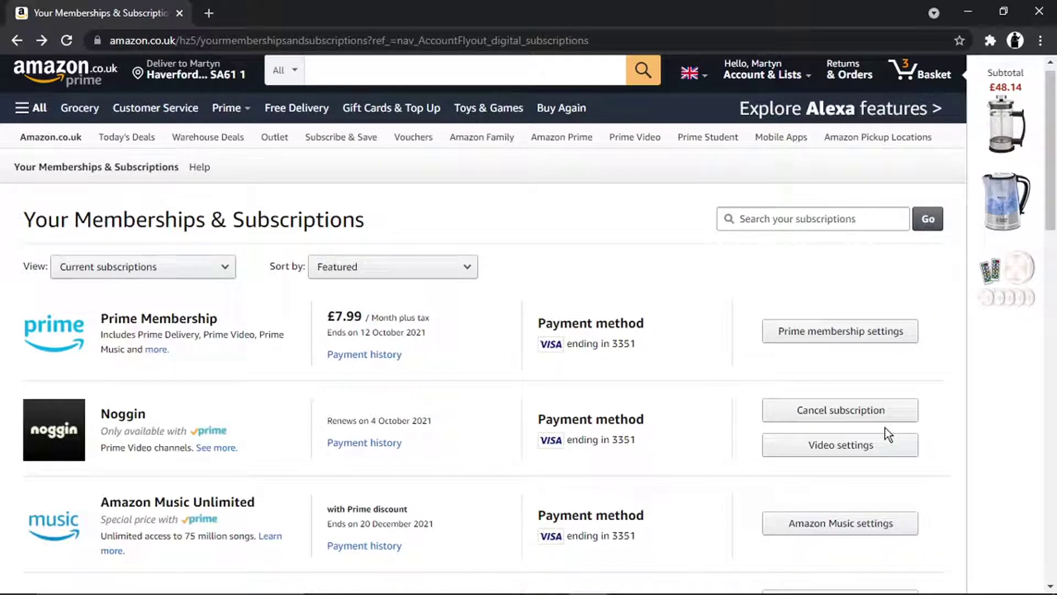
Open Video settings from the Noggin subscription row
click(854, 447)
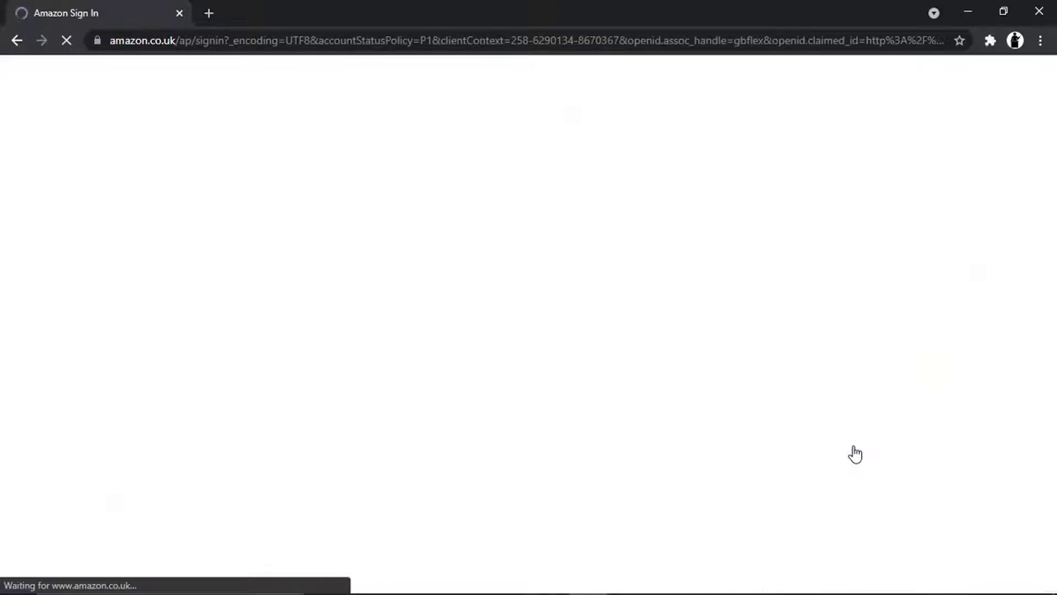
Re-enter the account password to sign in to the Prime Video Channels settings
text(•)
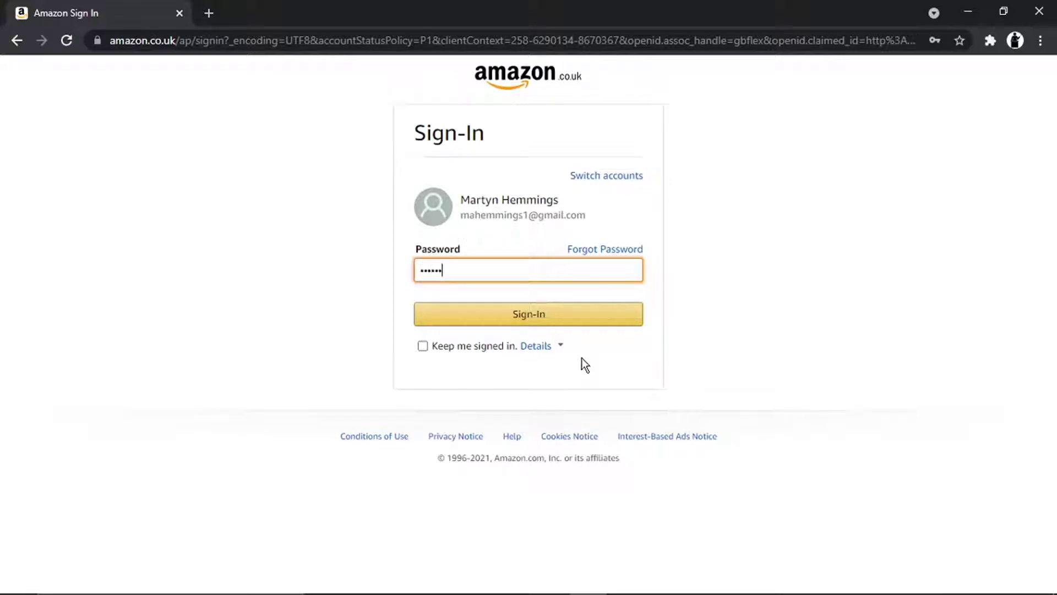
key(Return)
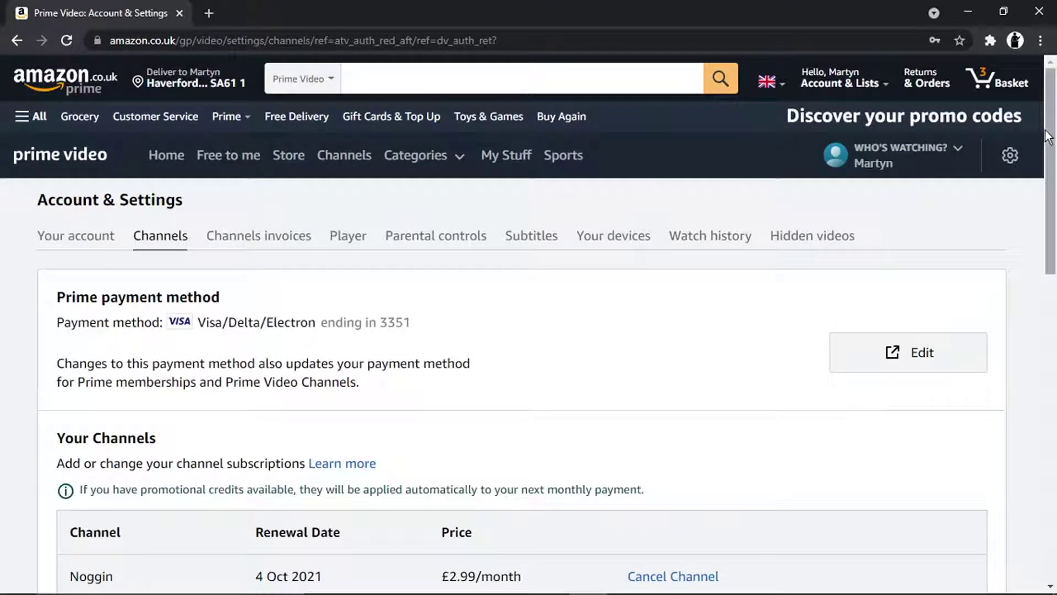
Find Noggin (£2.99/month, renewing 4 Oct 2021) under Your Channels and choose Cancel Channel
scroll(1055, 181, down, 2)
mouse_move(1055, 182)
mouse_down()
mouse_move(1054, 198)
mouse_move(1054, 166)
mouse_move(1054, 197)
mouse_up()
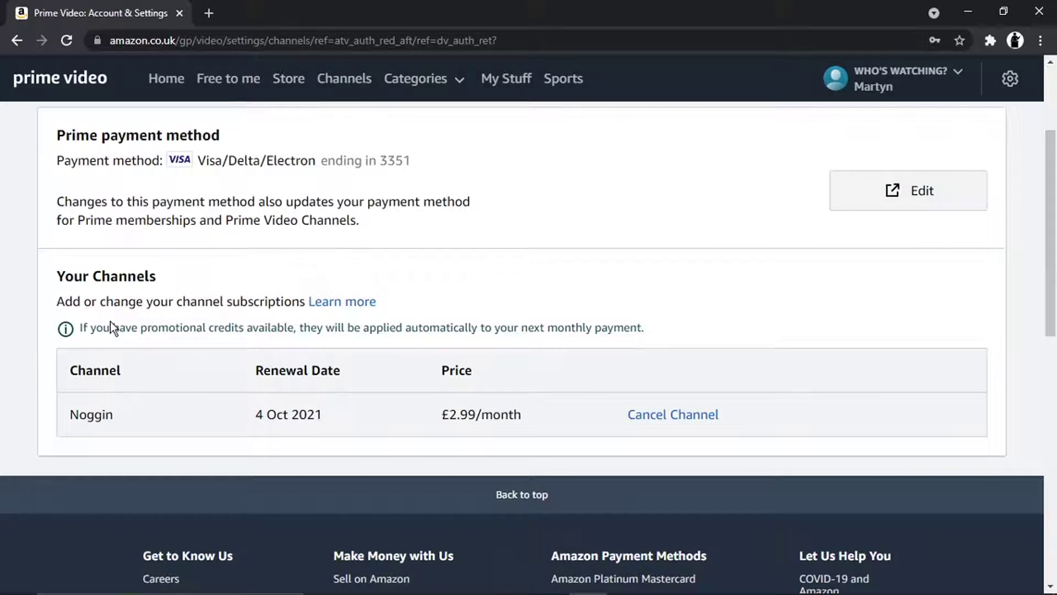
drag(91, 377, 334, 429)
click(335, 429)
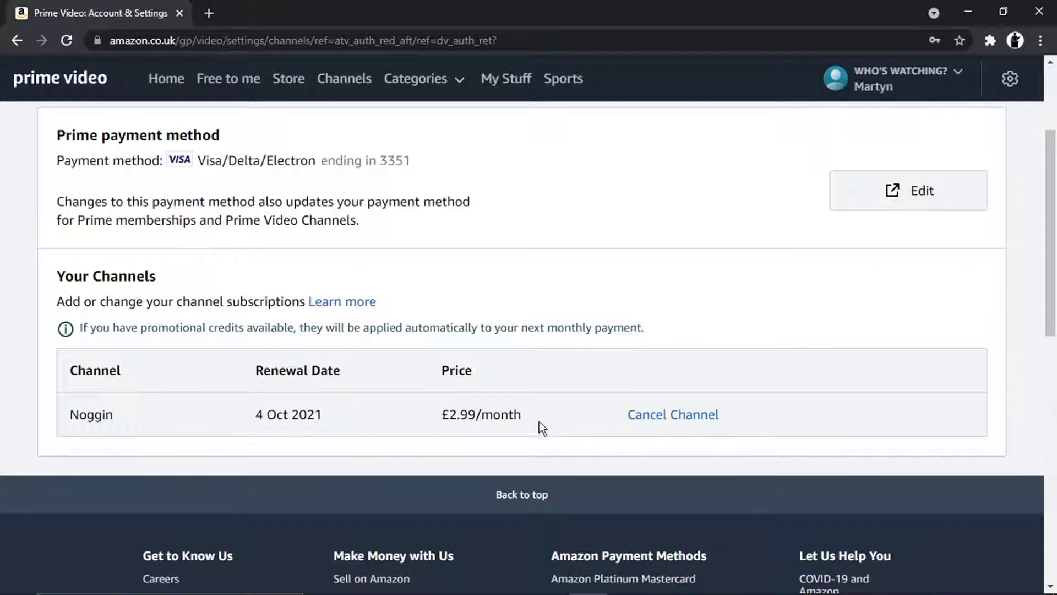
click(646, 414)
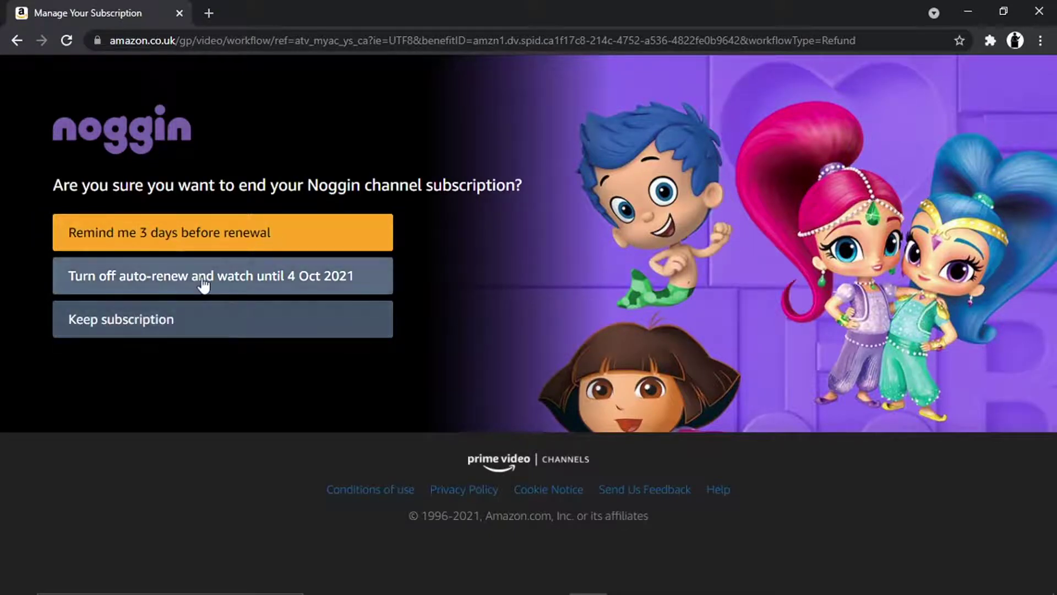
Turn off Noggin's auto-renew to watch until 4 Oct 2021, answering 'Prefer not to answer'
click(284, 277)
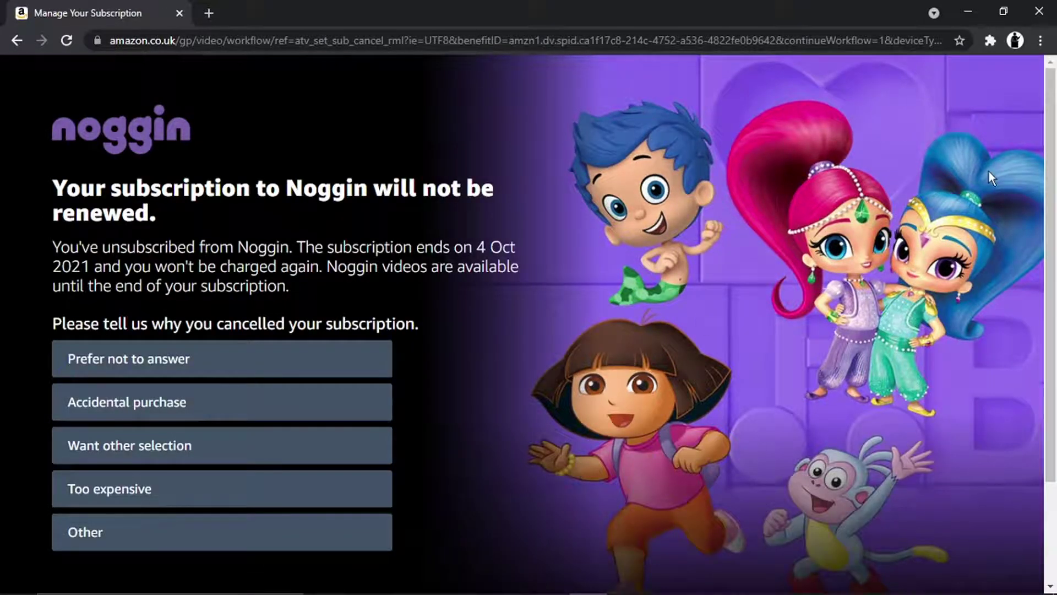
scroll(623, 217, down, 2)
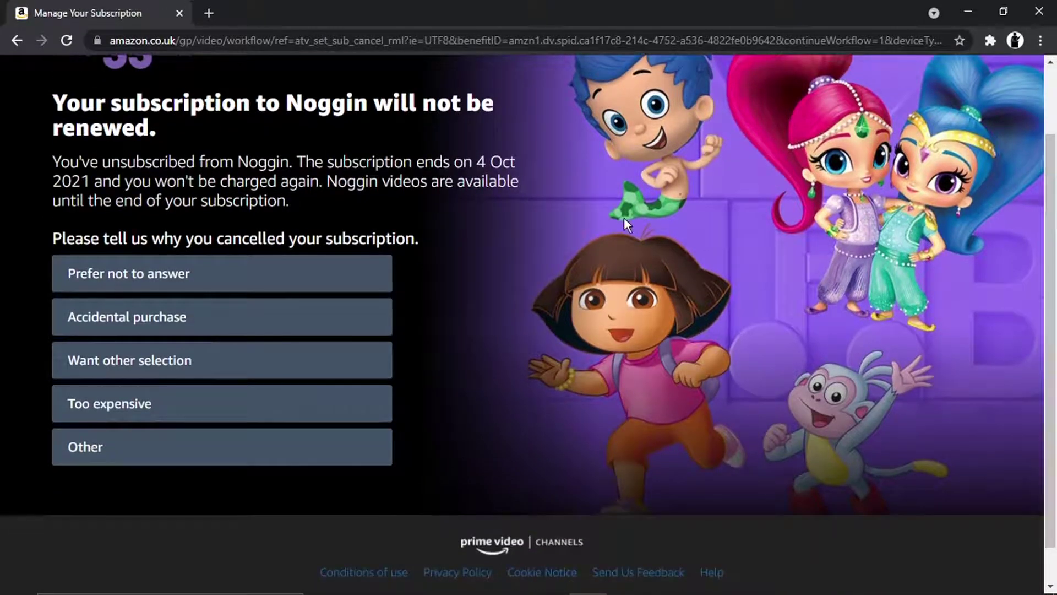
click(177, 279)
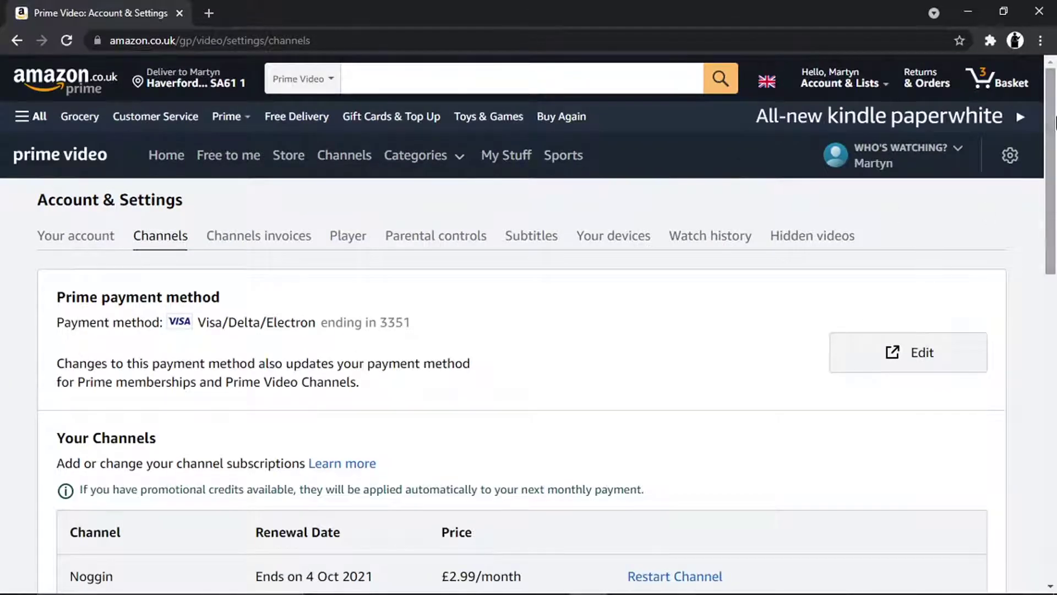
Verify the Channels table shows Noggin 'Ends on 4 Oct 2021', then select the address bar
scroll(1055, 186, down, 2)
scroll(1056, 186, down, 1)
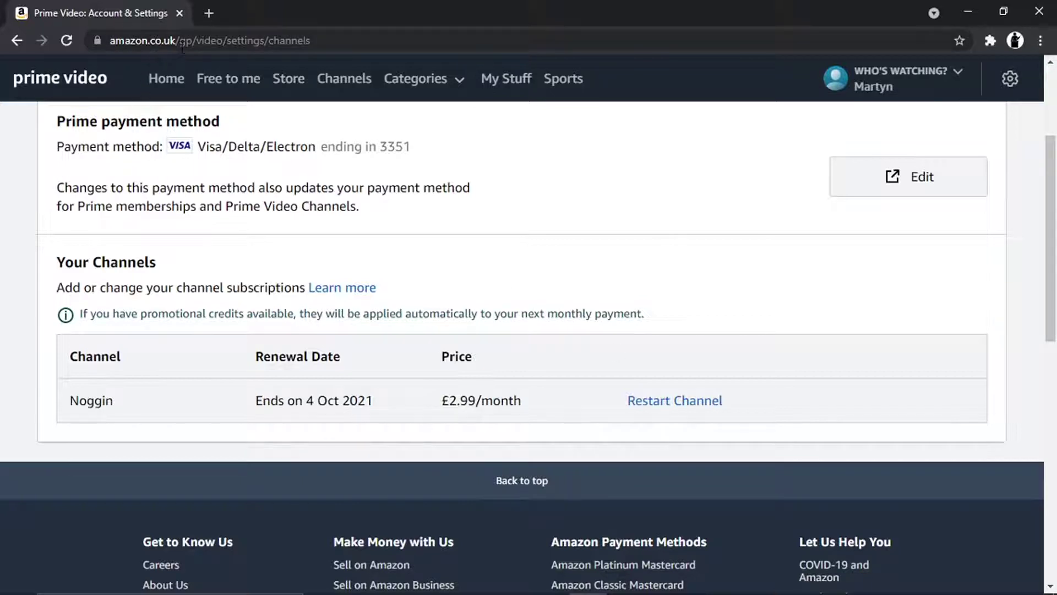
click(137, 35)
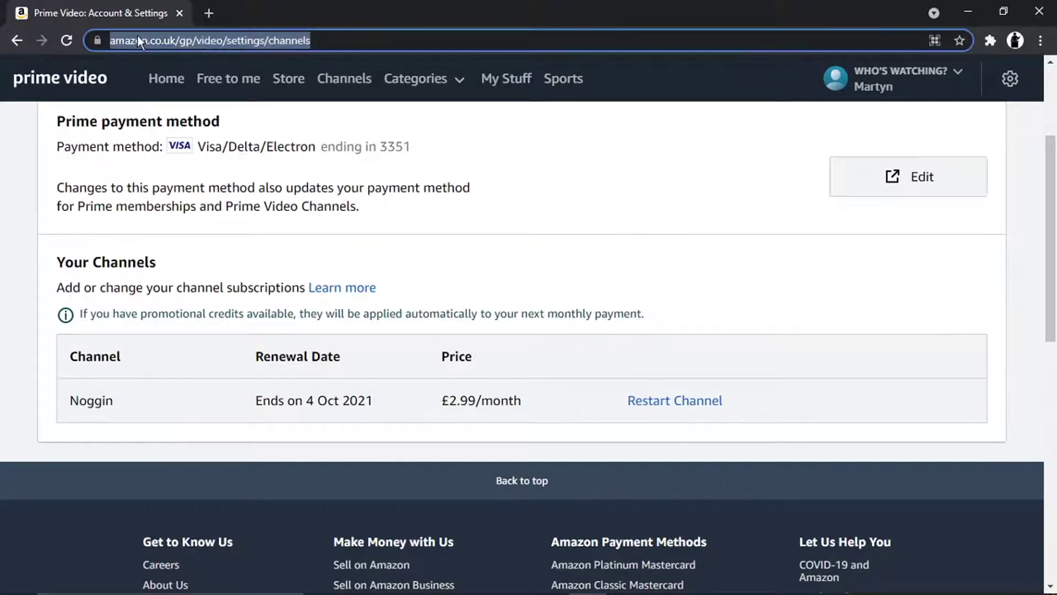
Load amazon.co.uk via 'amazo' and open Memberships & Subscriptions from Account & Lists
text(amazon.co.uk)
key(Return)
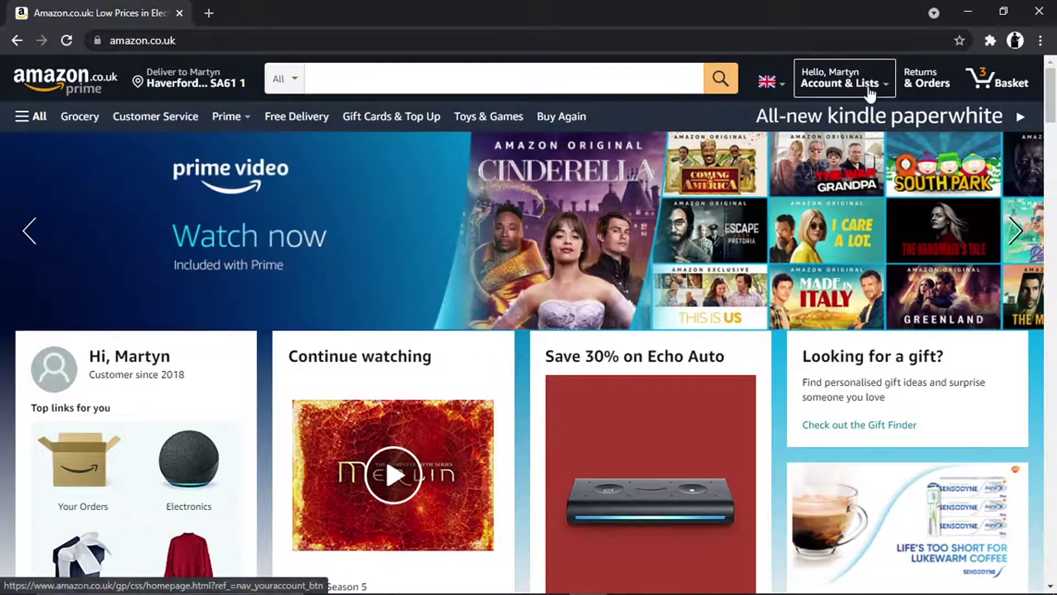
mouse_move(870, 94)
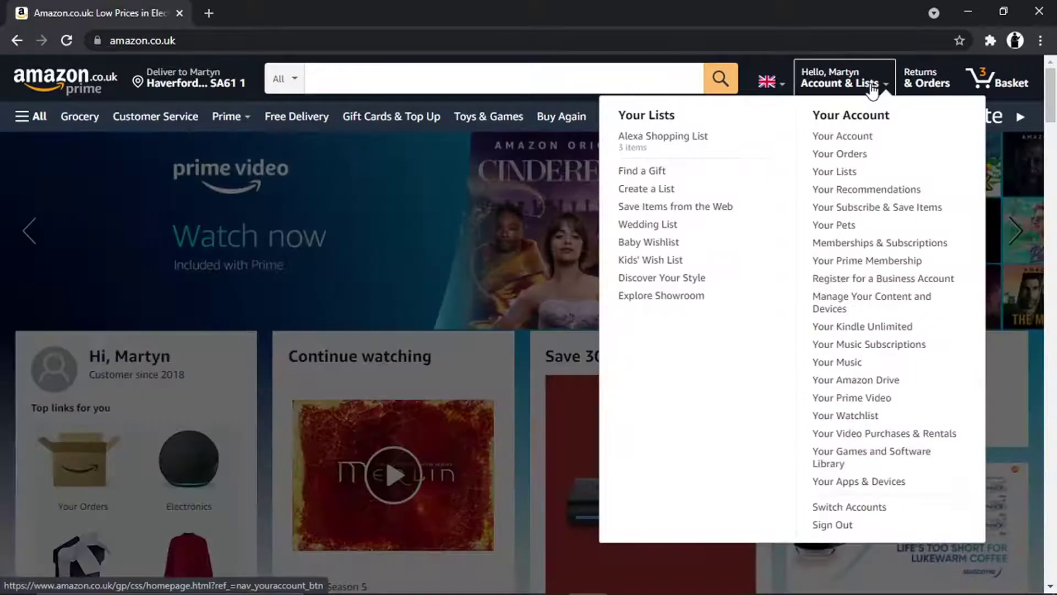
click(851, 246)
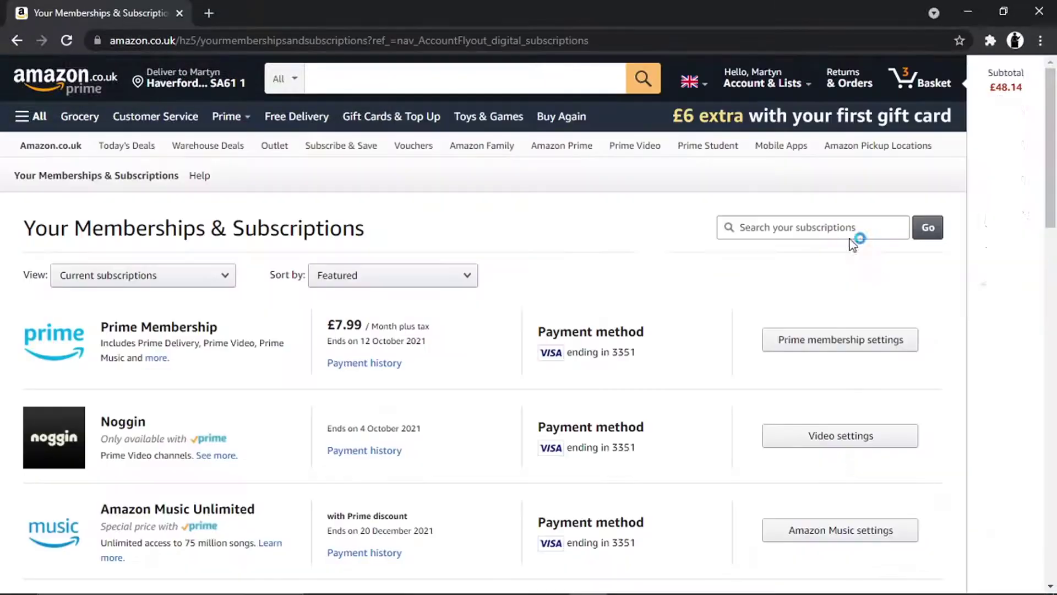